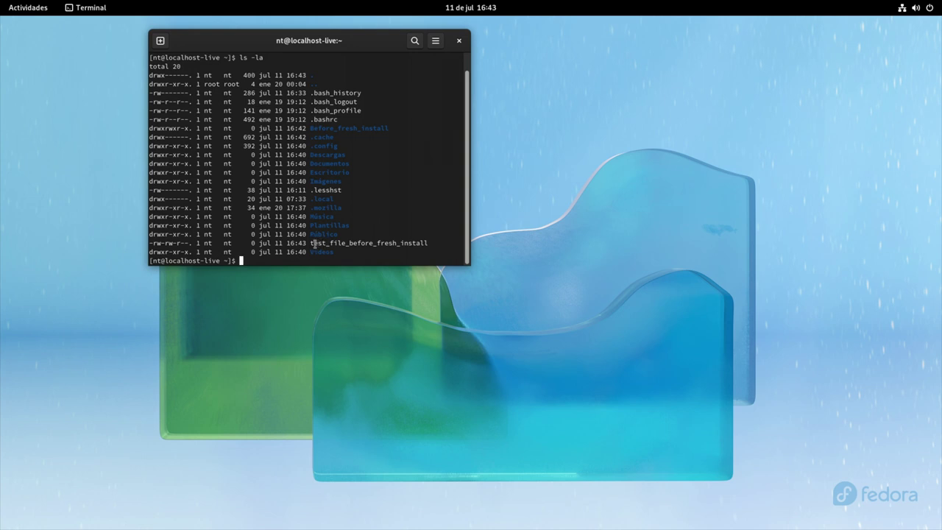
- Locate test_file_before_fresh_install and the Before_fresh_install folder in the terminal listing, and close the terminal
double_click(318, 244)
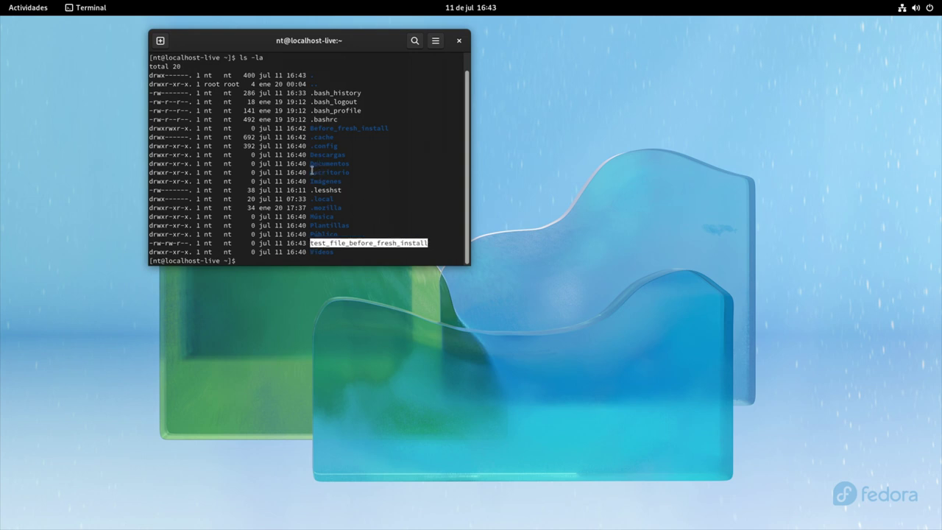
left_click_drag(312, 130, 390, 128)
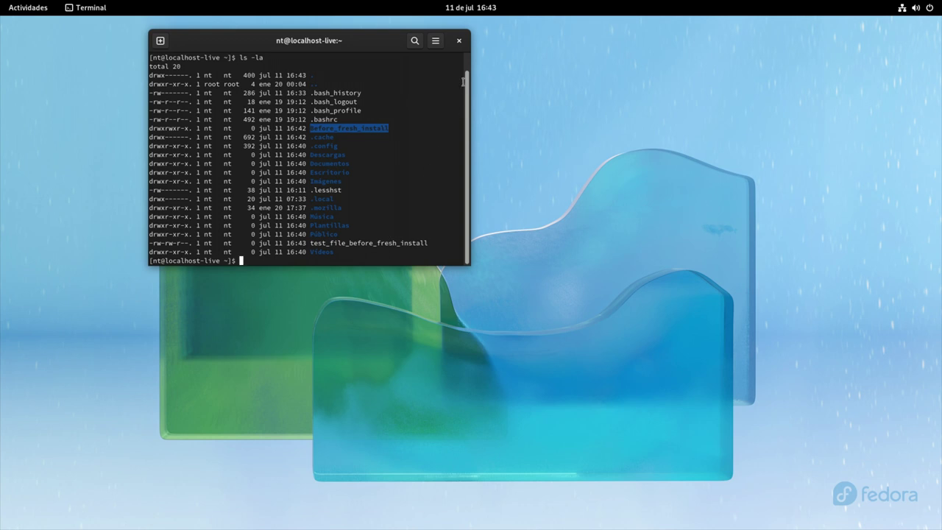
left_click(459, 41)
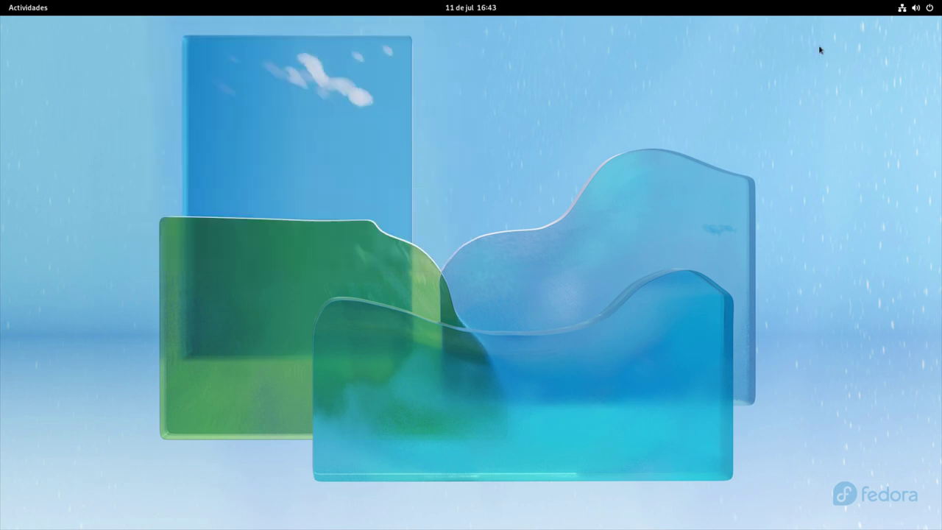
- Change the desktop appearance style to Oscuro in the system settings and close them
left_click(909, 7)
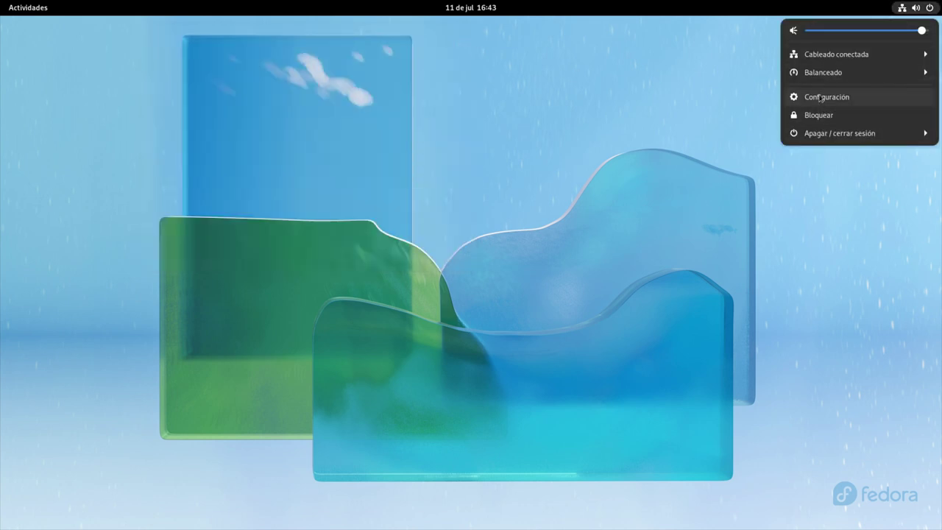
left_click(821, 98)
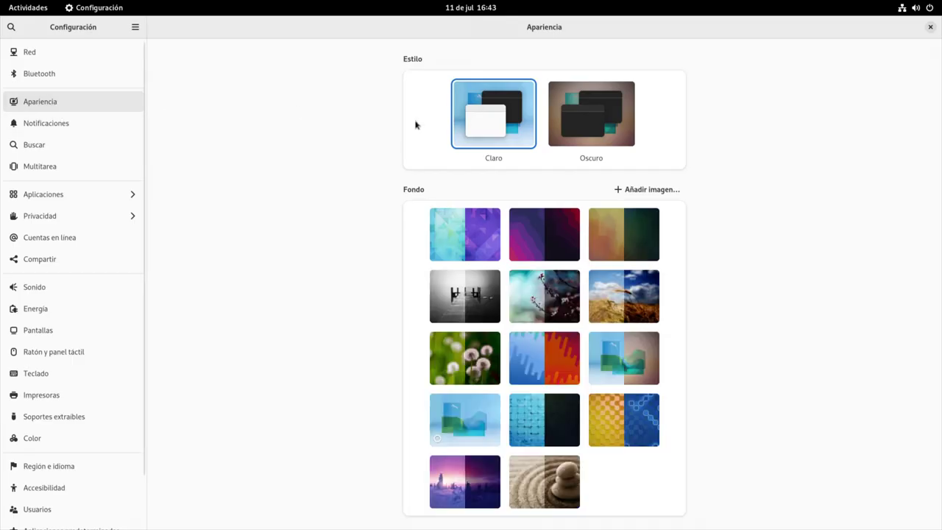
left_click(575, 125)
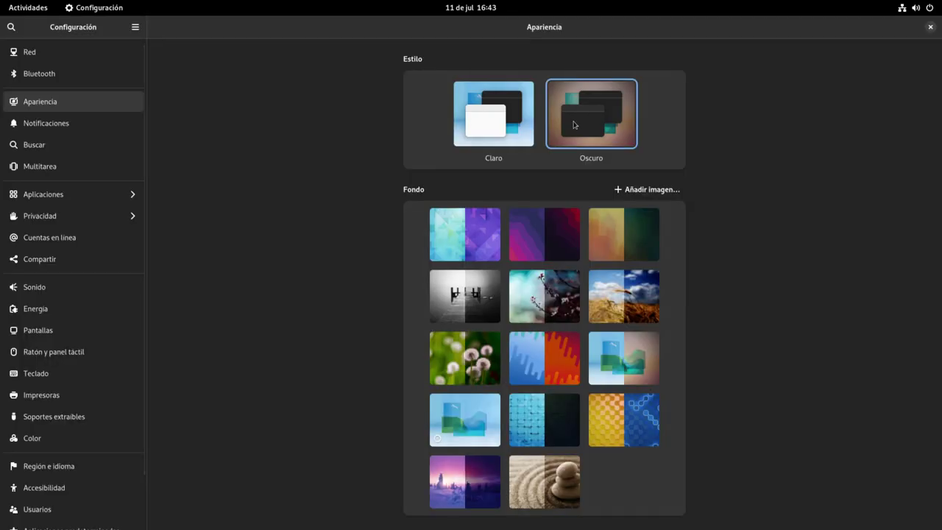
left_click(930, 29)
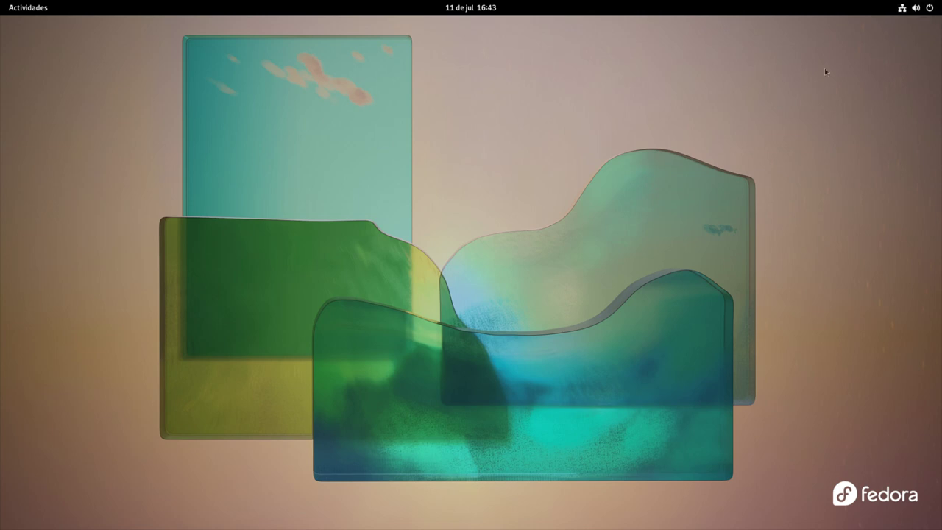
- Open the home folder in the file manager and locate test_file_before_fresh_install and the Before_fresh_install folder
key("super")
left_click(471, 499)
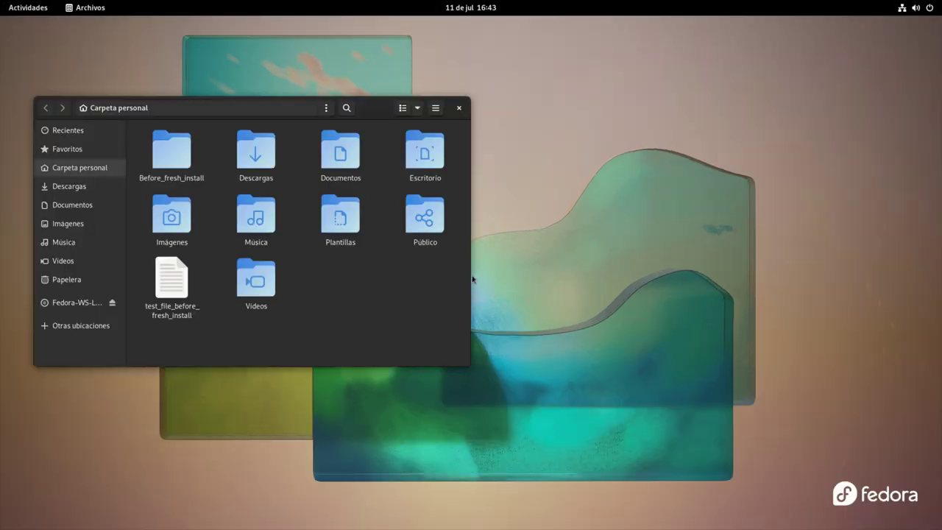
left_click_drag(363, 109, 508, 109)
left_click(319, 274)
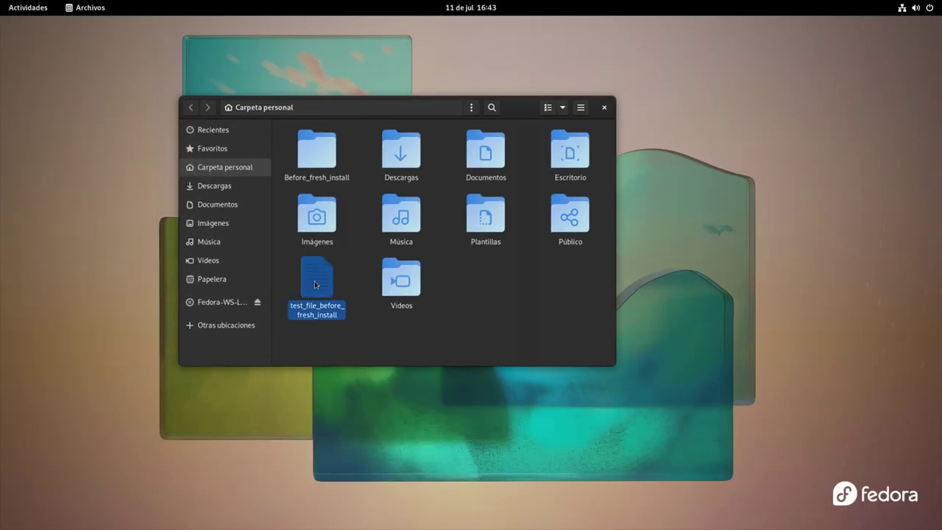
left_click(320, 155)
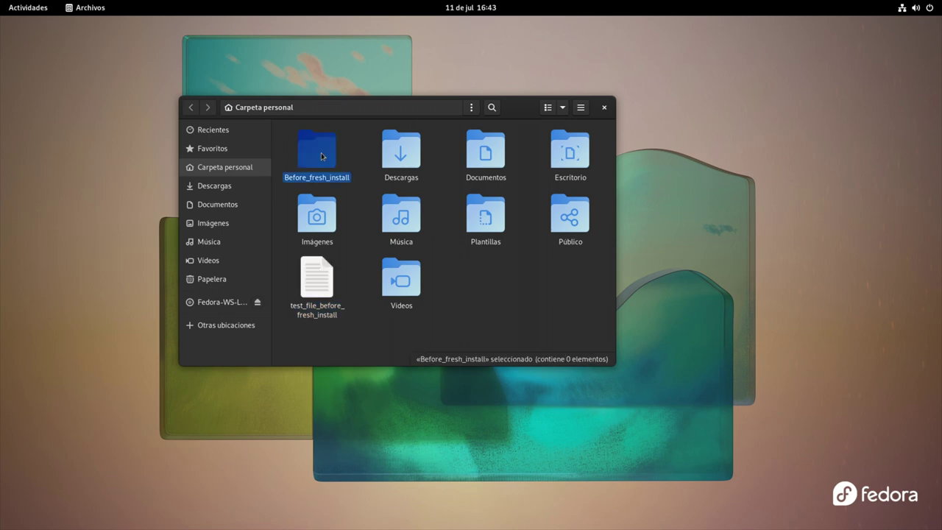
- Close the file manager and open the system's power-off and log-out options
left_click(604, 109)
left_click(917, 13)
left_click(867, 134)
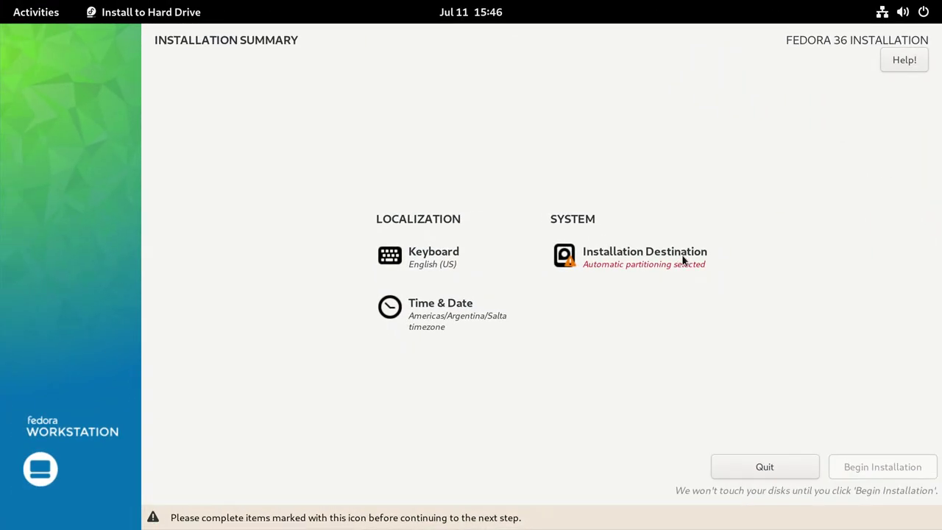
- Choose Custom storage configuration for the 20 GiB installation disk in the Fedora installer and proceed to manual partitioning
left_click(683, 259)
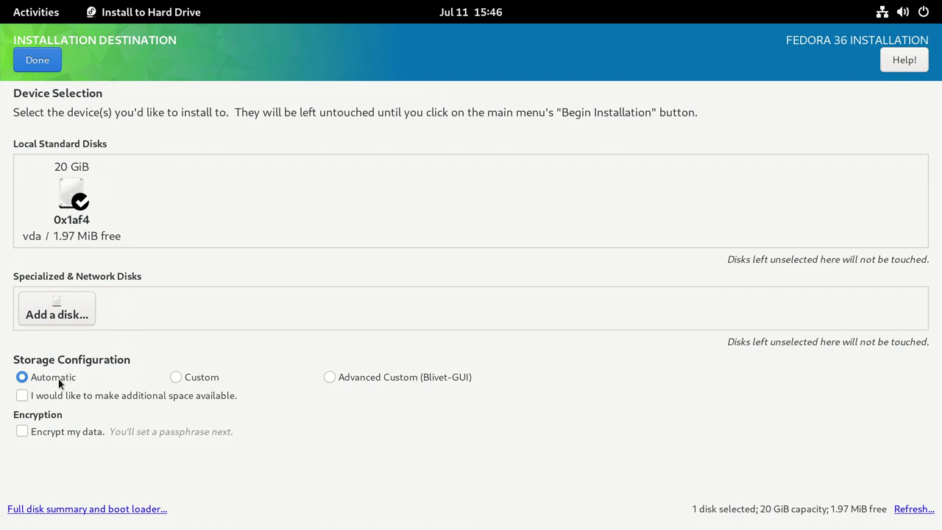
left_click(208, 376)
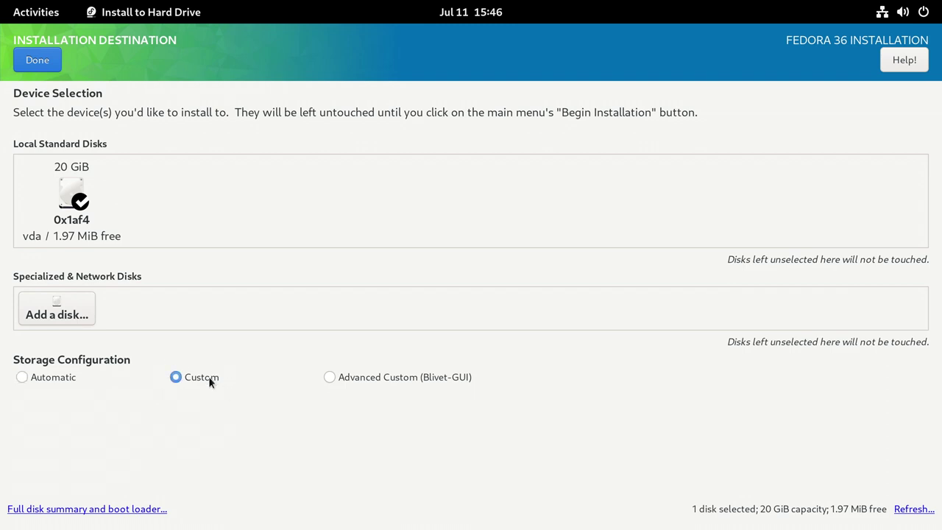
left_click(37, 60)
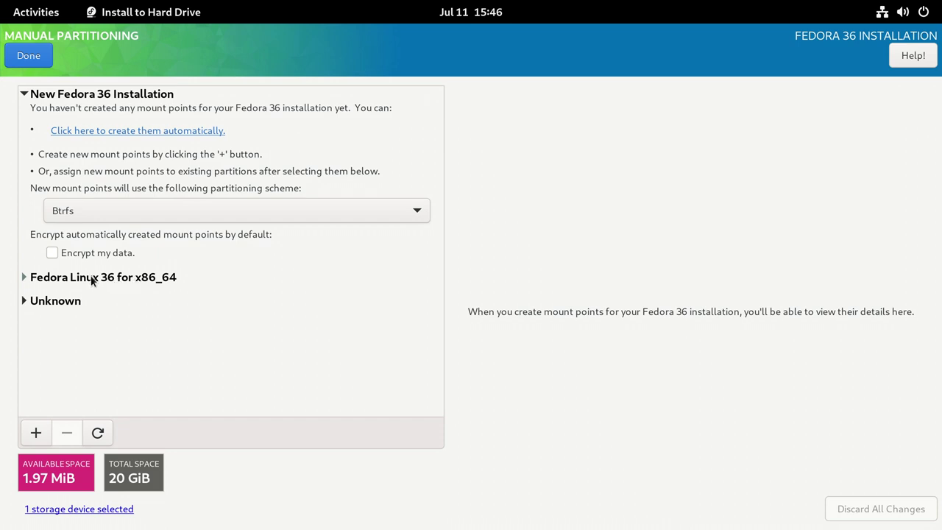
- Delete the root (/) subvolume of the existing Fedora Linux 36 installation and confirm the deletion
left_click(31, 293)
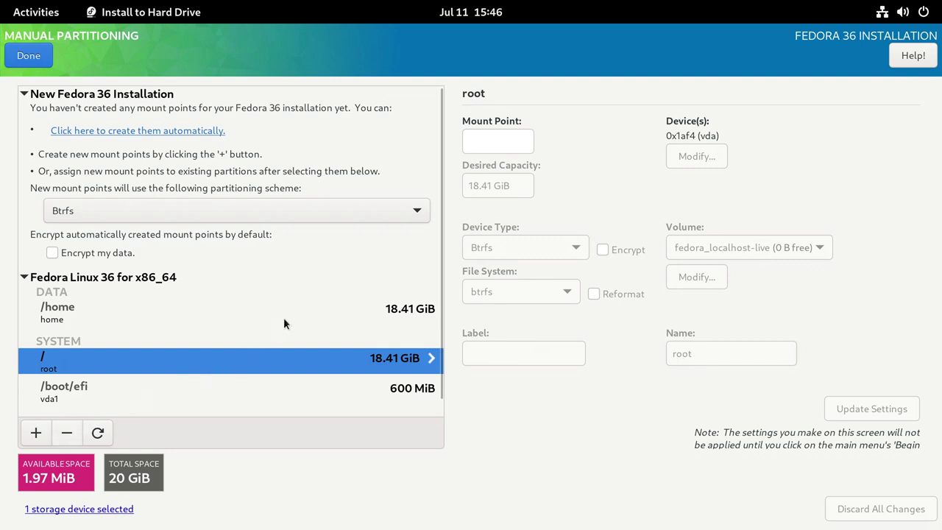
key("Delete")
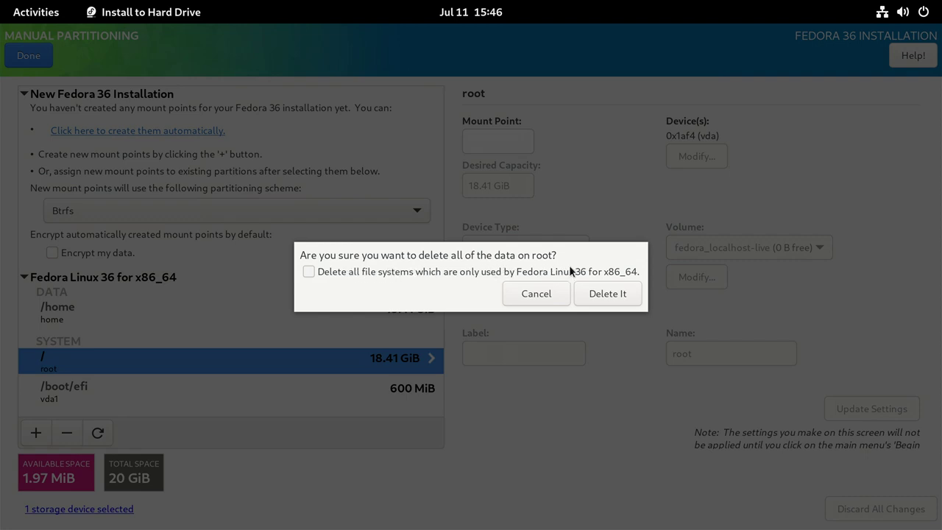
left_click(595, 295)
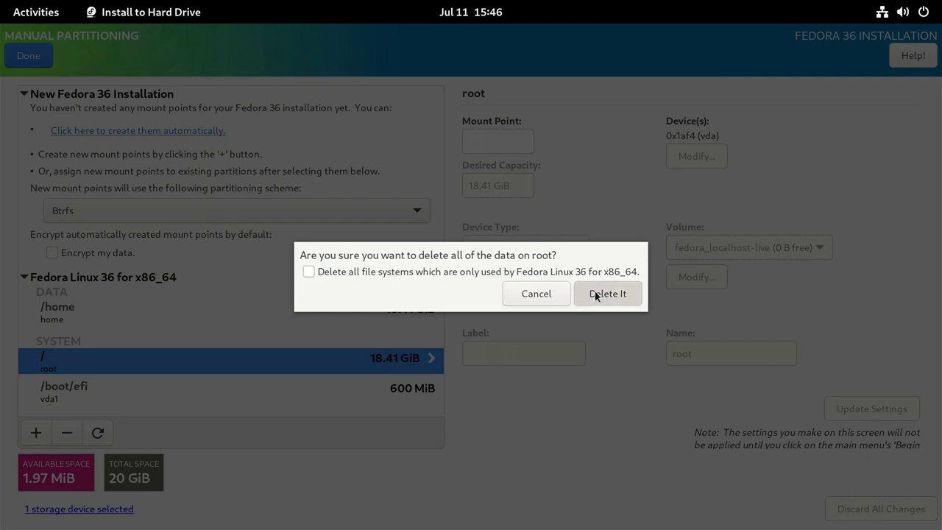
left_click(595, 295)
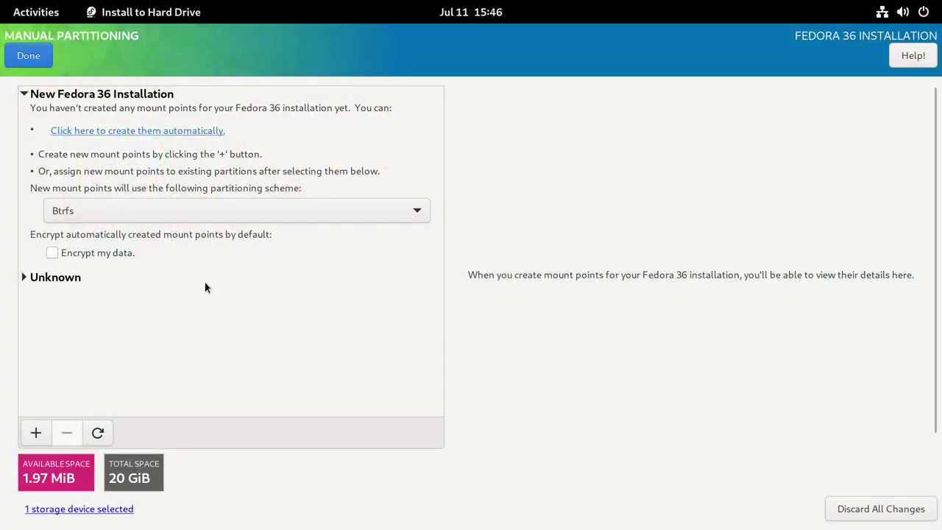
- Add a new / mount point to the new Fedora 36 installation, leaving the desired capacity empty
left_click(35, 435)
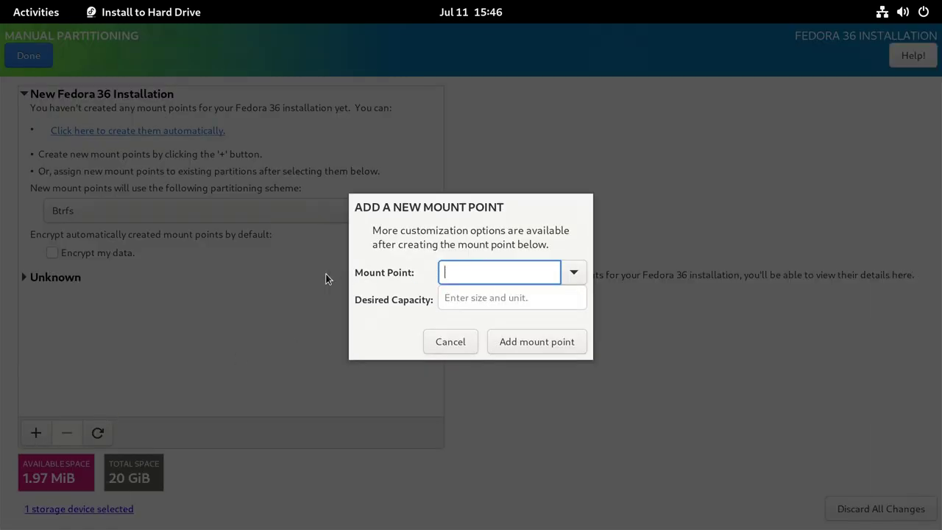
left_click(573, 273)
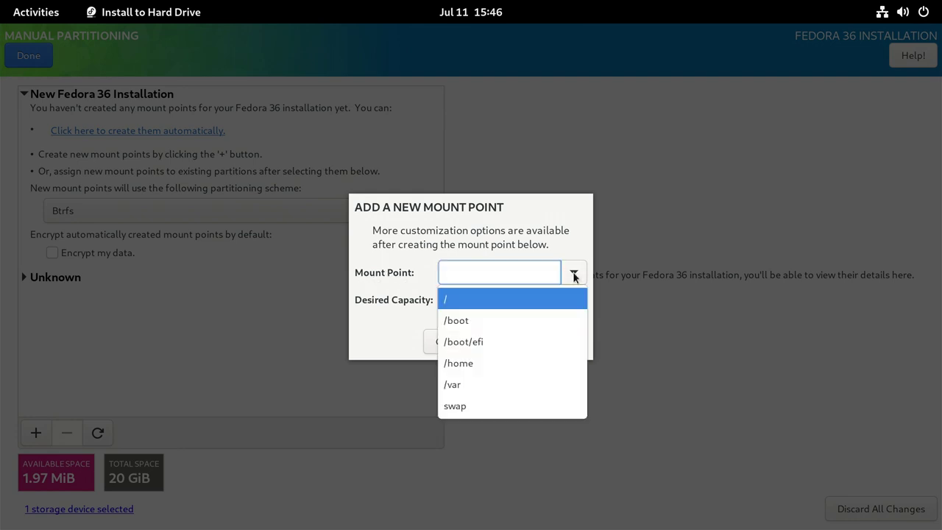
left_click(458, 301)
left_click(510, 341)
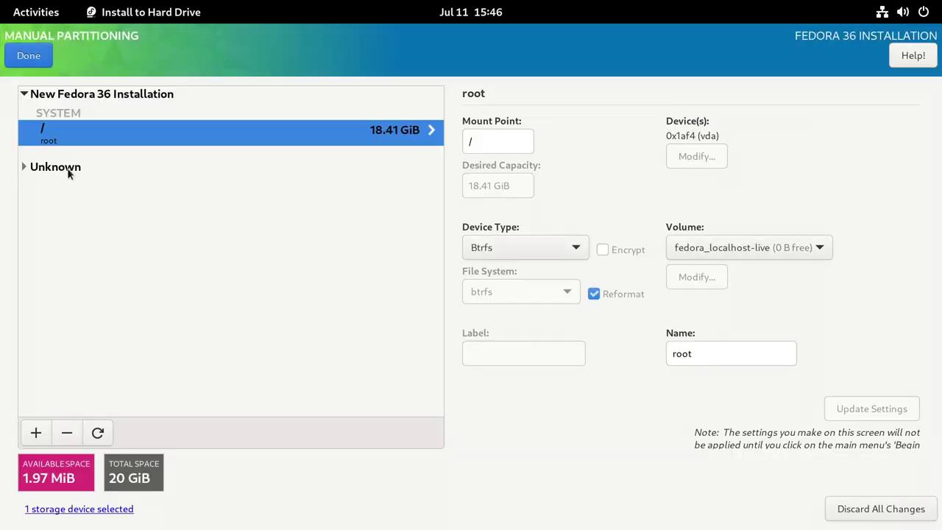
- Assign the mount point /home to the existing btrfs home subvolume and update its settings
left_click(23, 166)
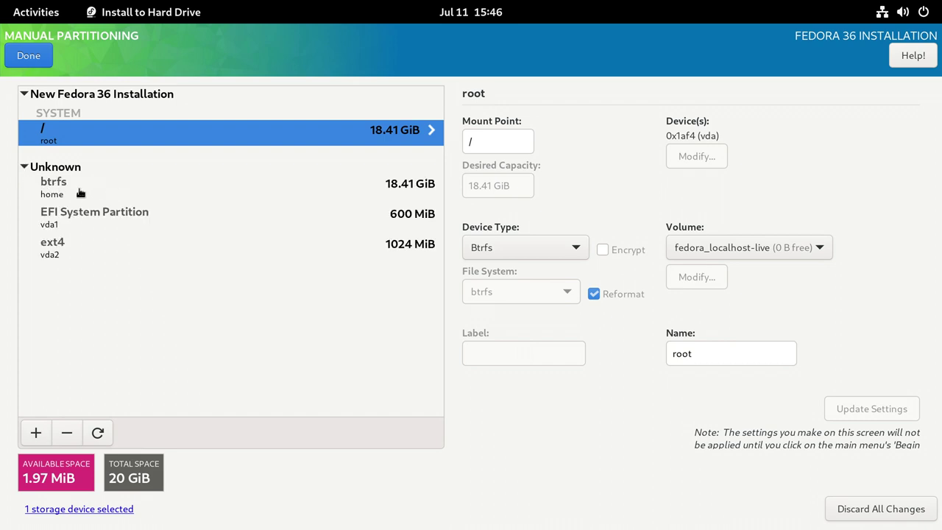
left_click(81, 193)
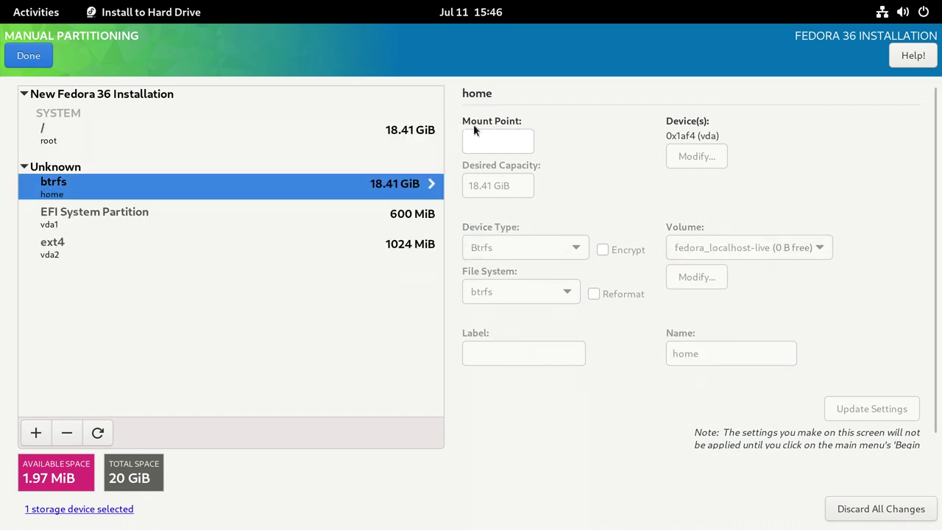
left_click(482, 138)
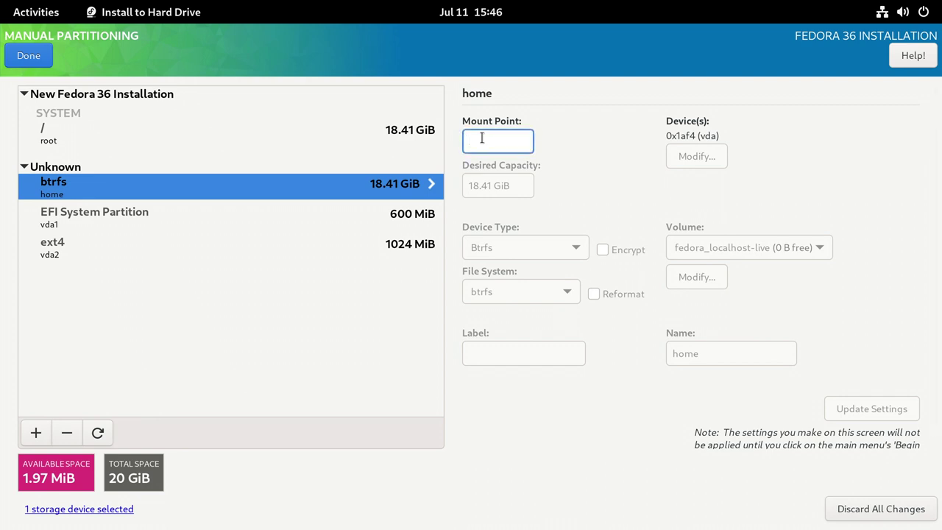
type("/home")
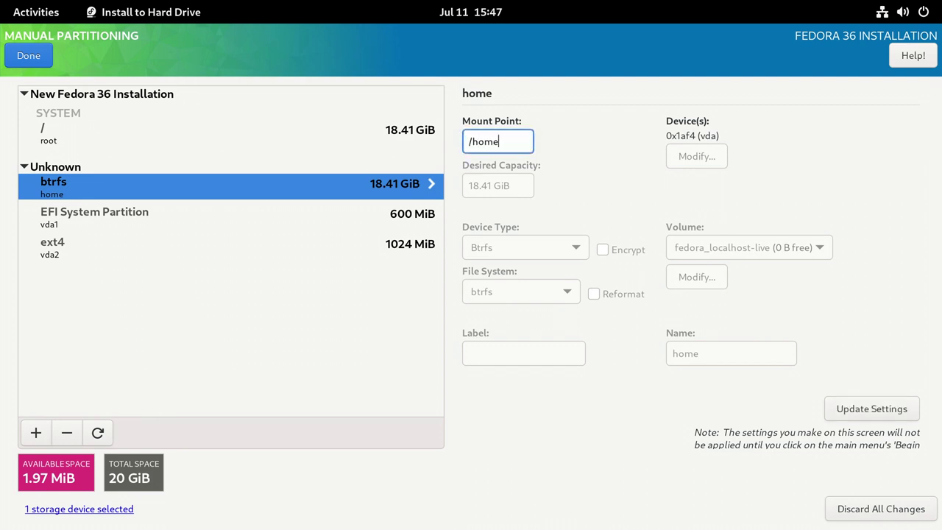
left_click(859, 411)
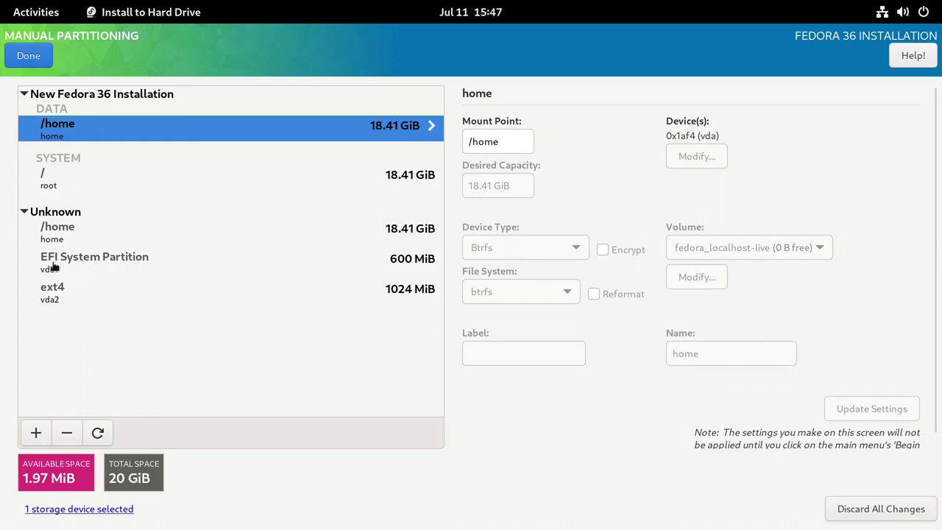
- Assign the mount point /boot/efi to the existing EFI System Partition vda1 and update its settings
left_click(78, 266)
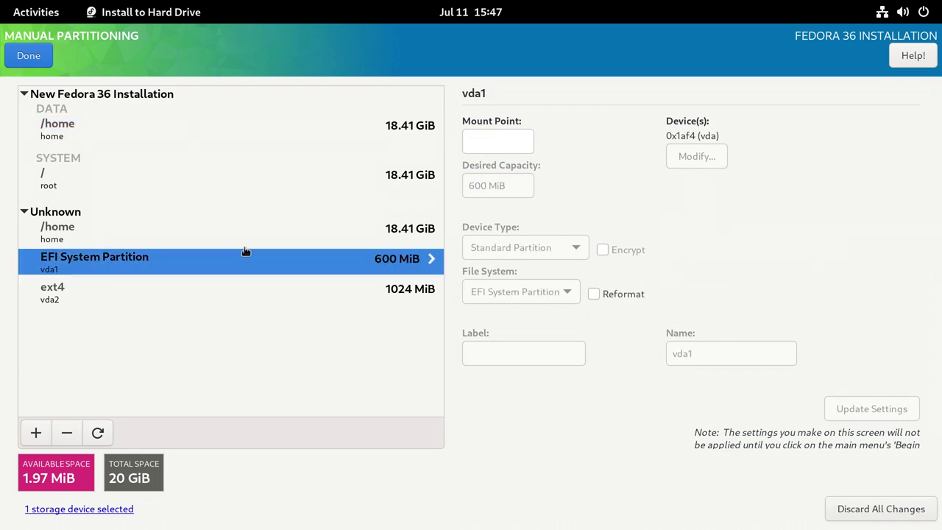
left_click(480, 140)
type("/")
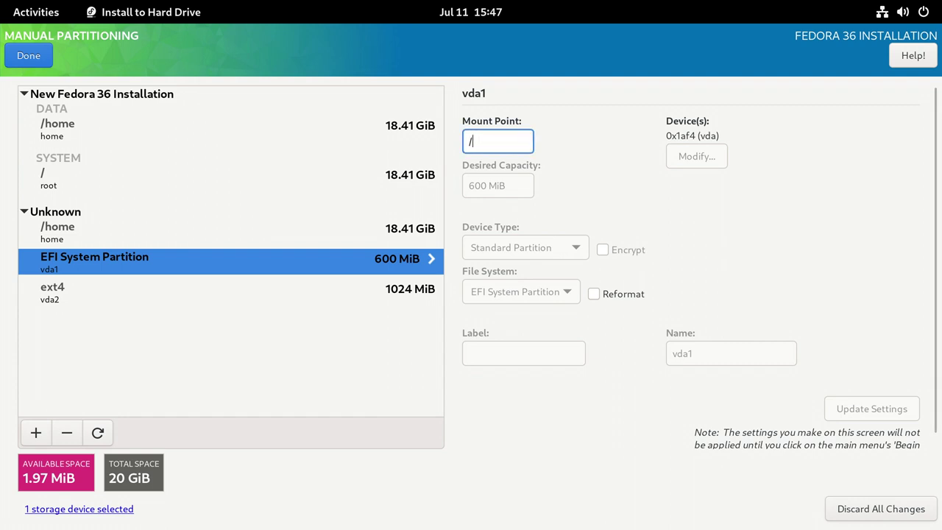
type("boot/efi")
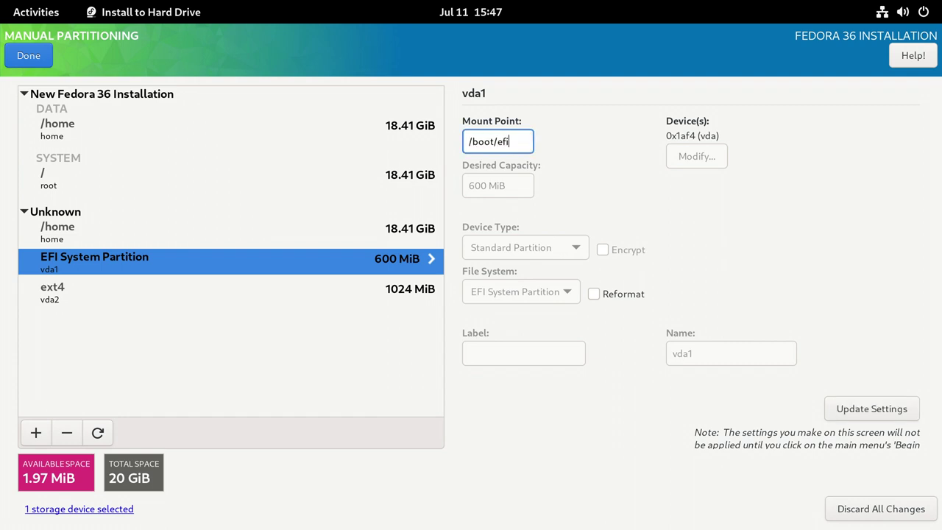
left_click(849, 410)
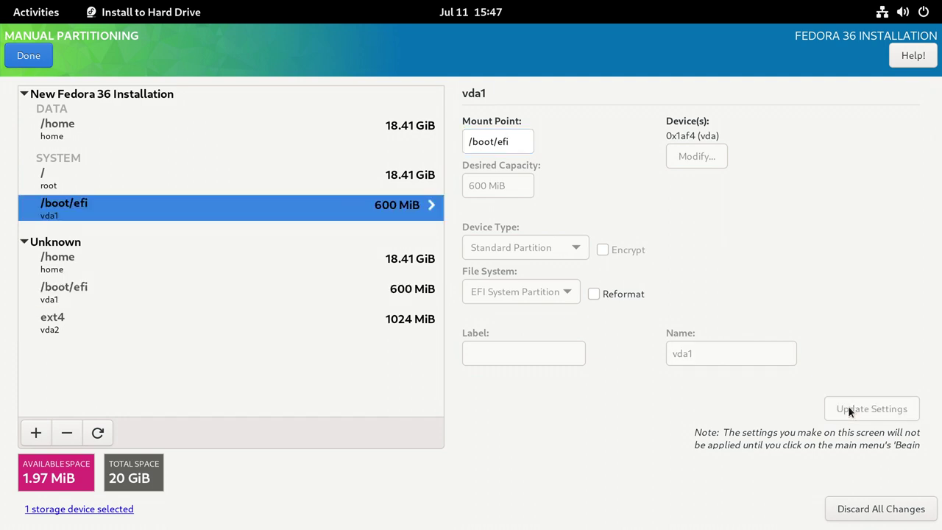
- Finish manual partitioning, accept the summary of changes and begin the Fedora installation
left_click(32, 57)
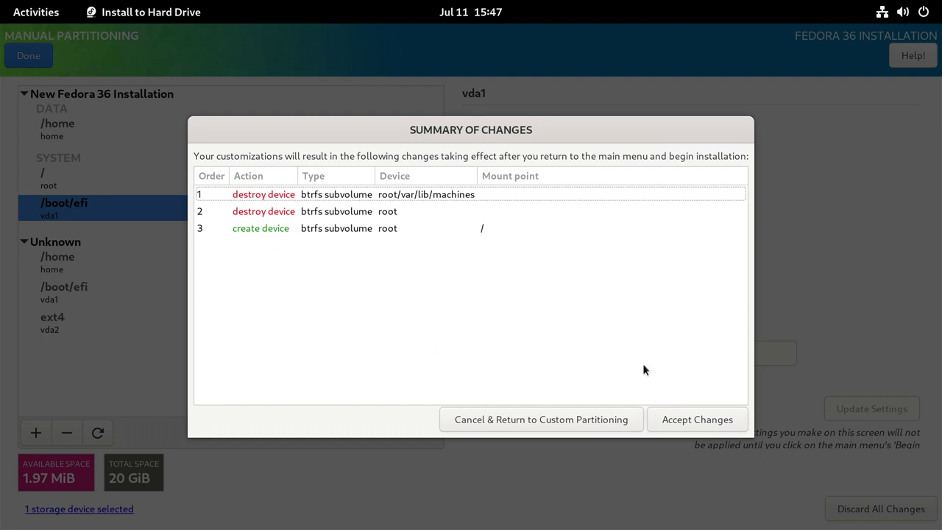
left_click(699, 425)
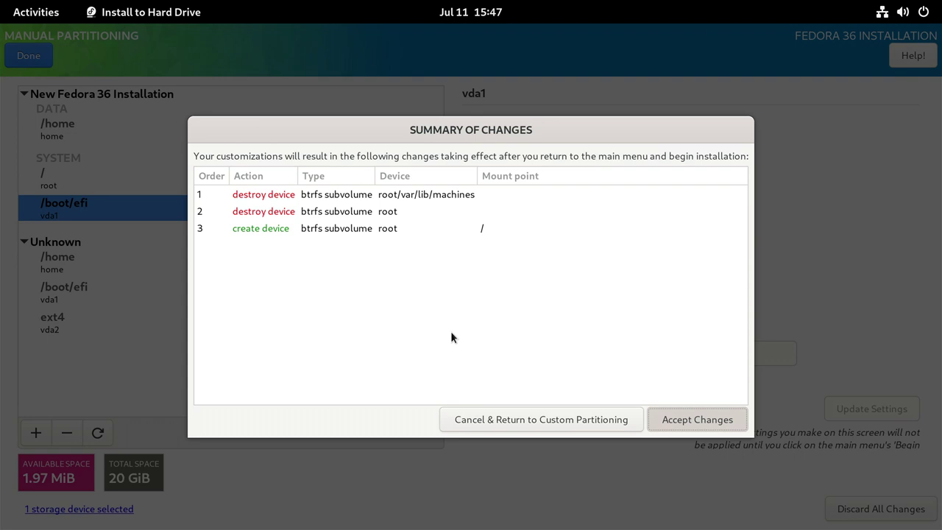
key("Return")
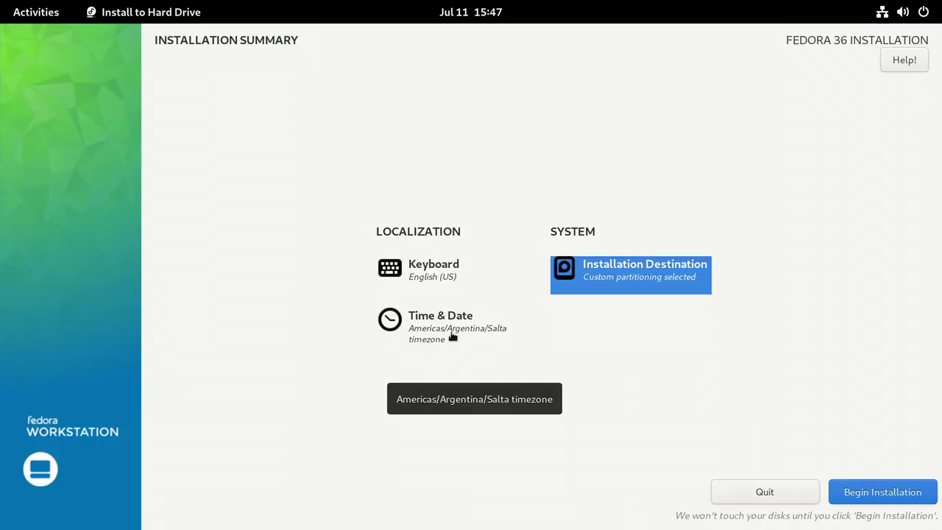
left_click(875, 497)
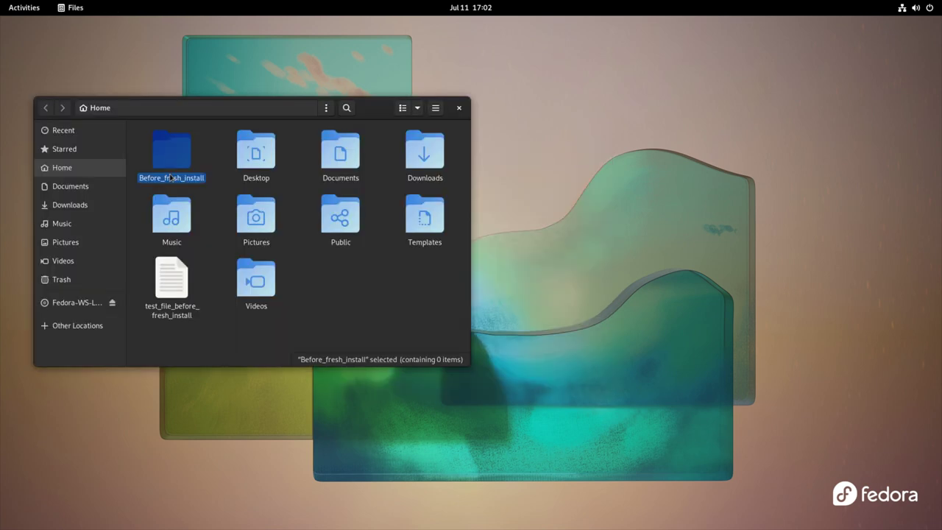
- Close the file manager and list the whole home folder with ls -la in a maximized terminal
key("ctrl+q")
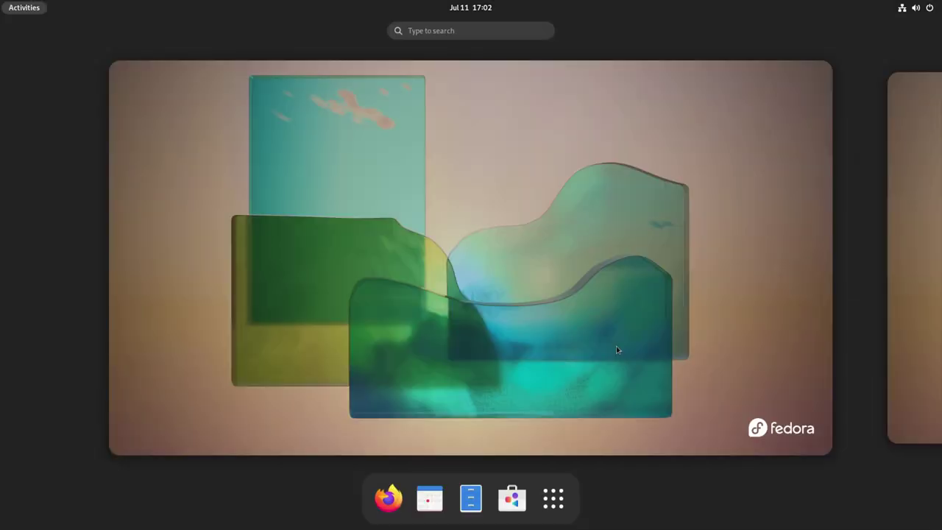
key("ctrl+alt+t")
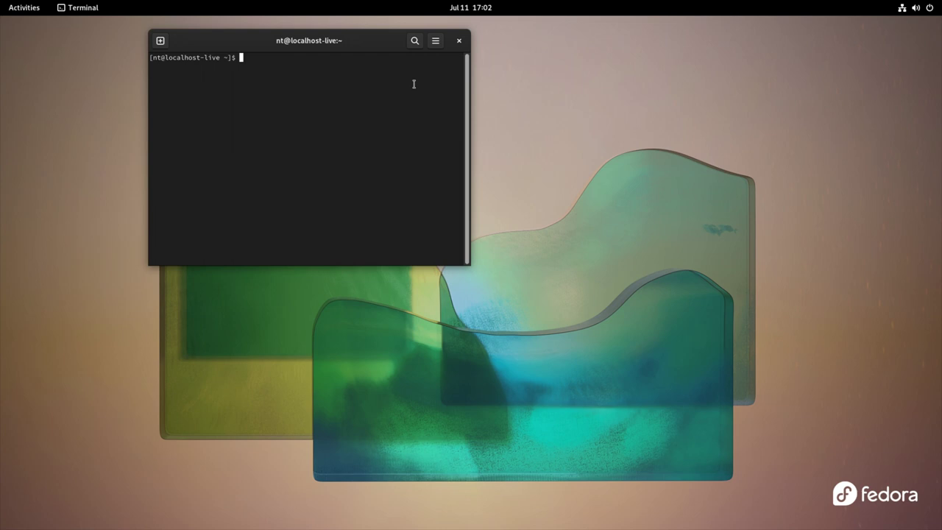
double_click(393, 40)
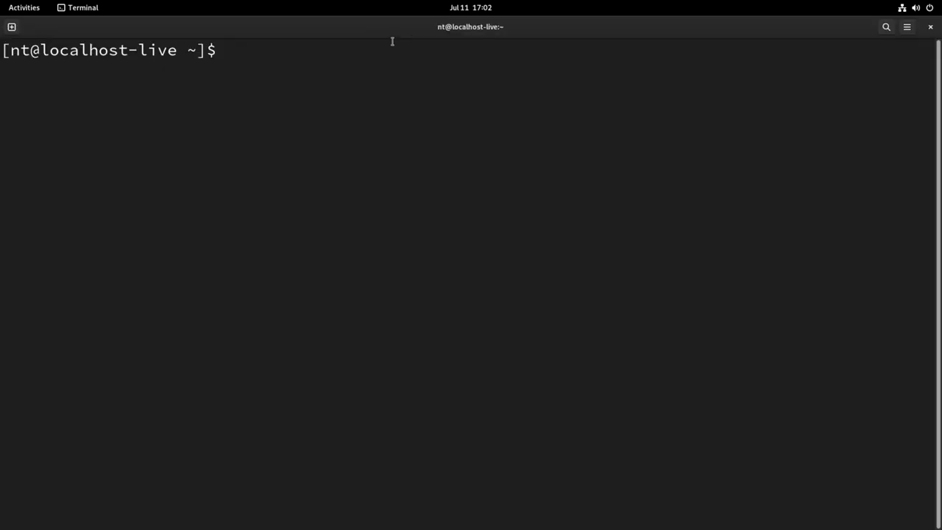
type("ls -la")
key("Return")
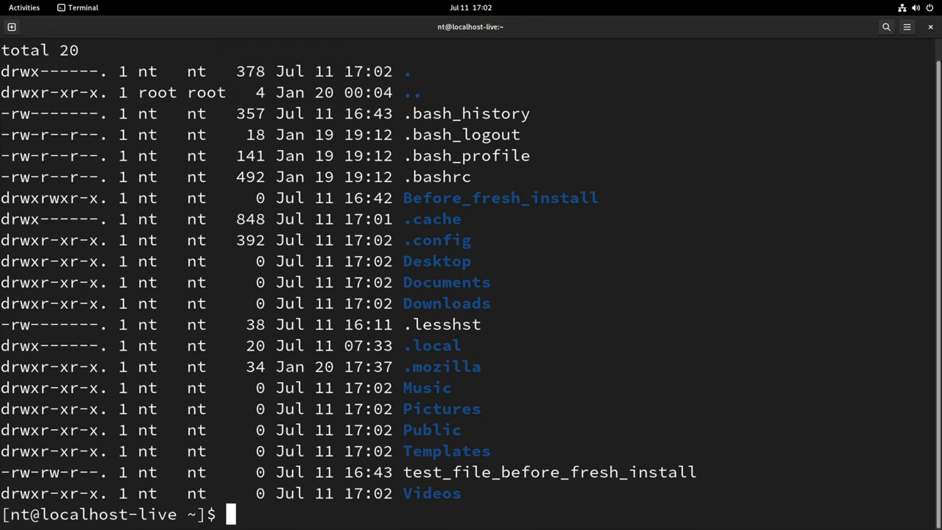